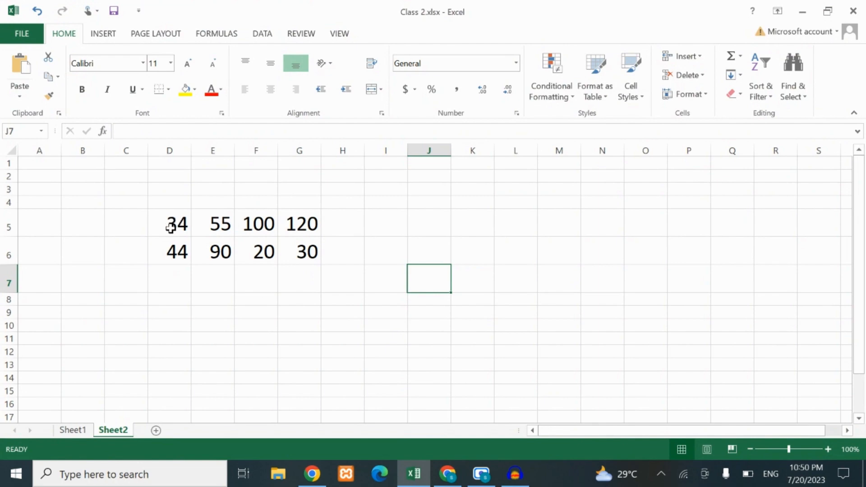
Examine the number pairs in rows 5 and 6 of columns D to G
left_click_drag(171, 225, 302, 248)
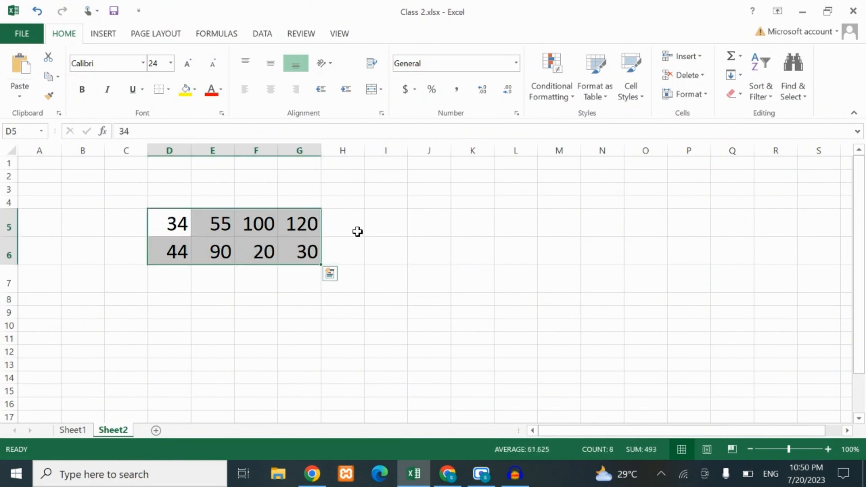
left_click(341, 219)
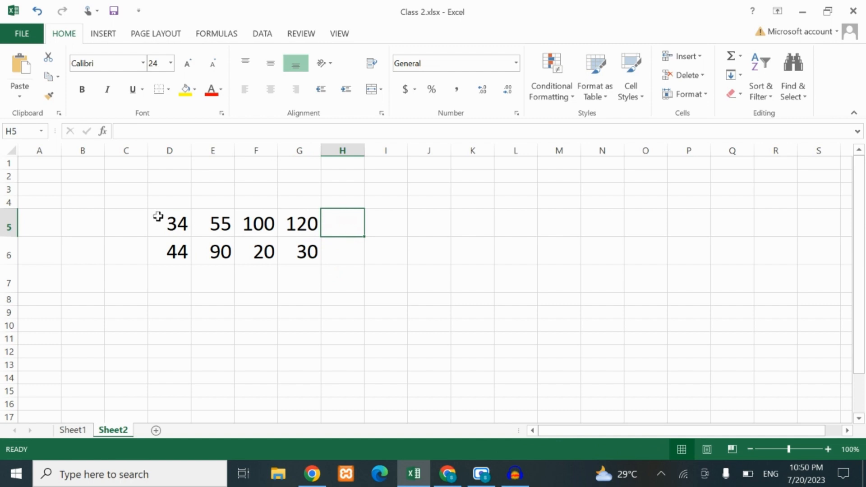
left_click_drag(159, 218, 175, 252)
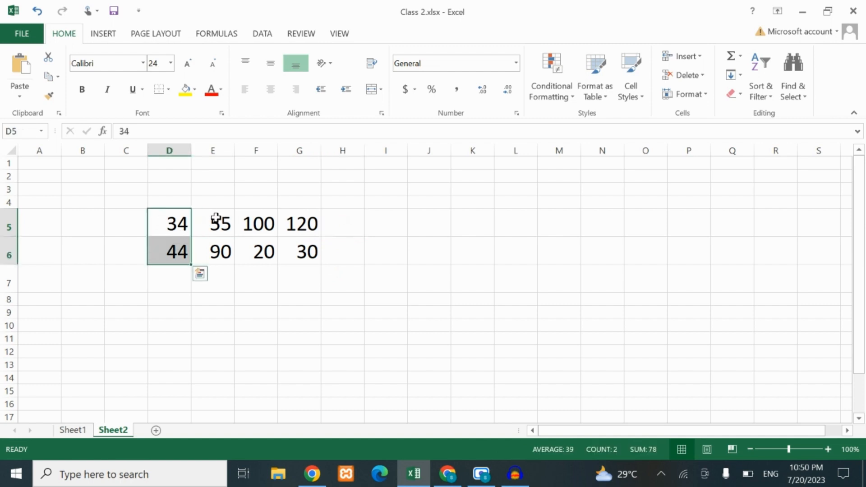
left_click_drag(218, 220, 220, 252)
left_click_drag(268, 220, 263, 251)
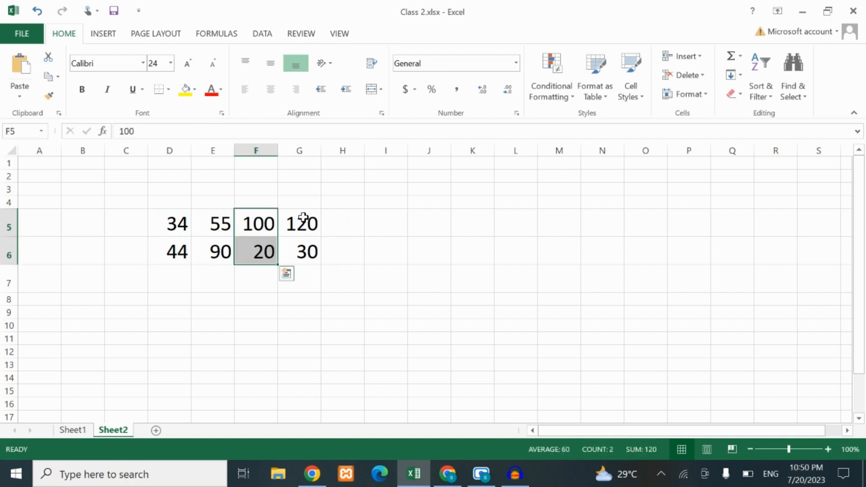
left_click_drag(300, 221, 303, 259)
left_click(333, 252)
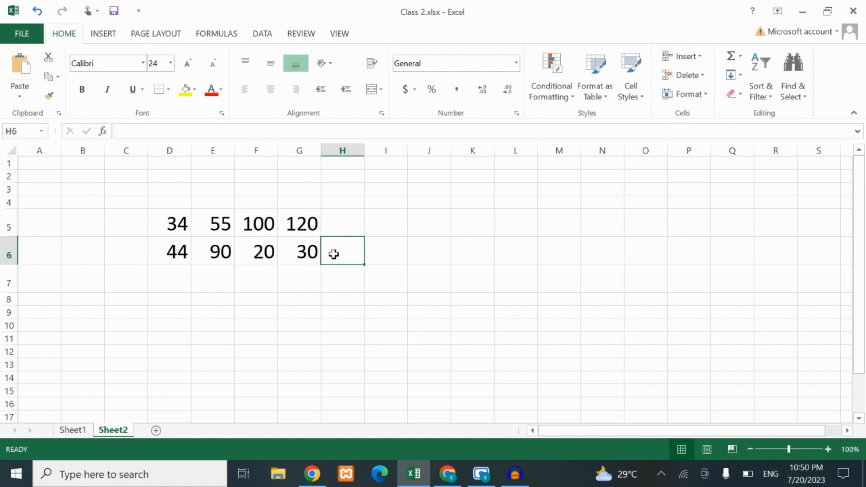
Add the two numbers in column D by entering the formula =D5+D6 in cell D7
left_click(168, 277)
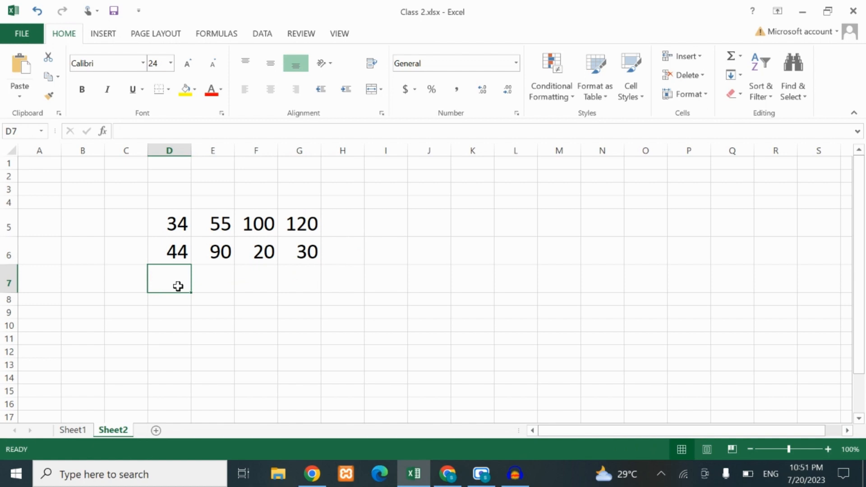
type("=")
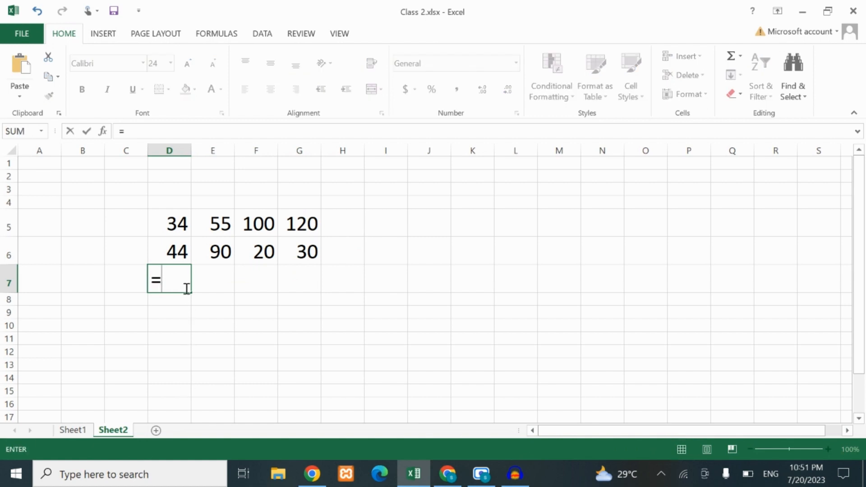
left_click(169, 225)
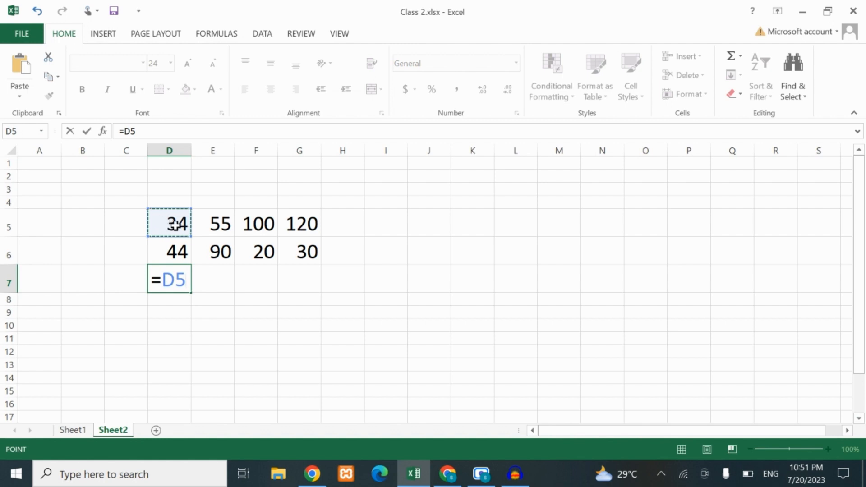
type("+")
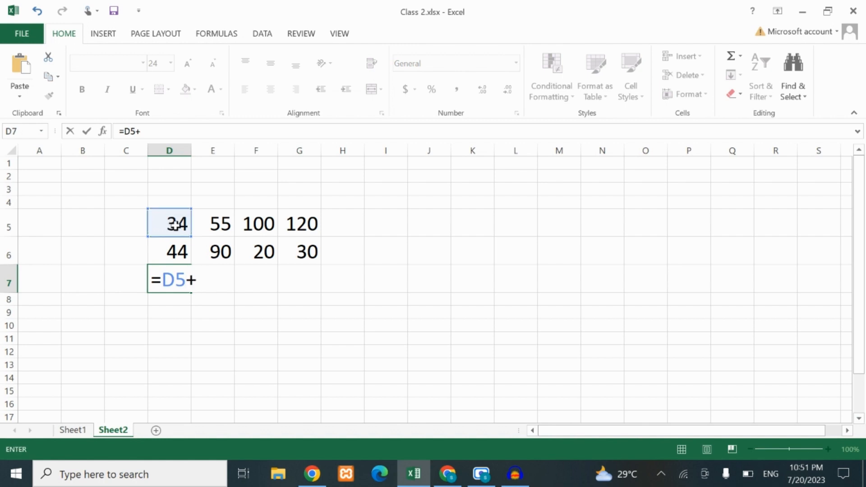
left_click(188, 252)
key("Return")
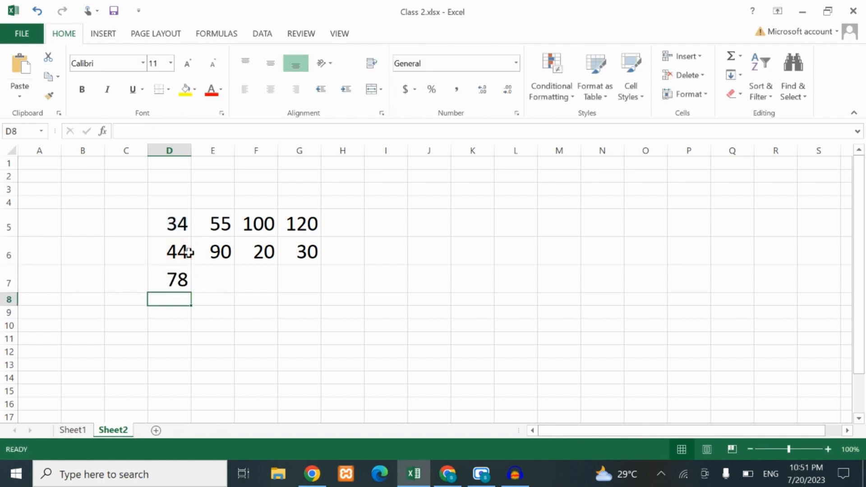
left_click(178, 280)
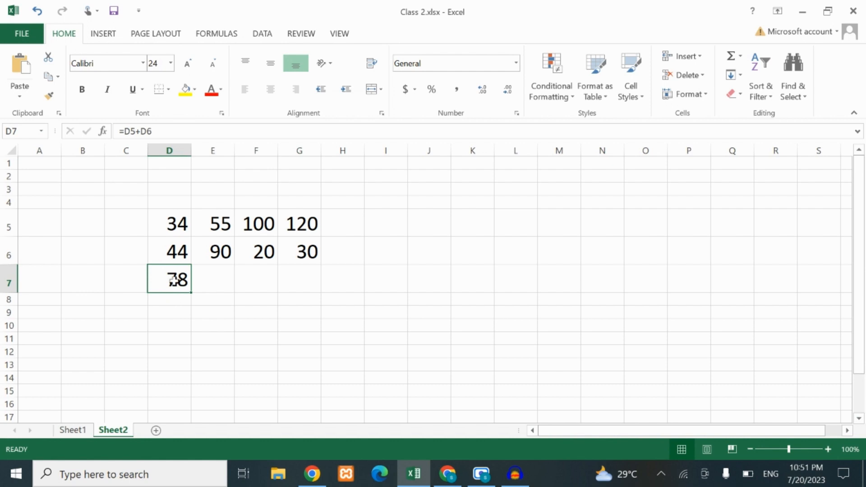
left_click_drag(178, 222, 176, 280)
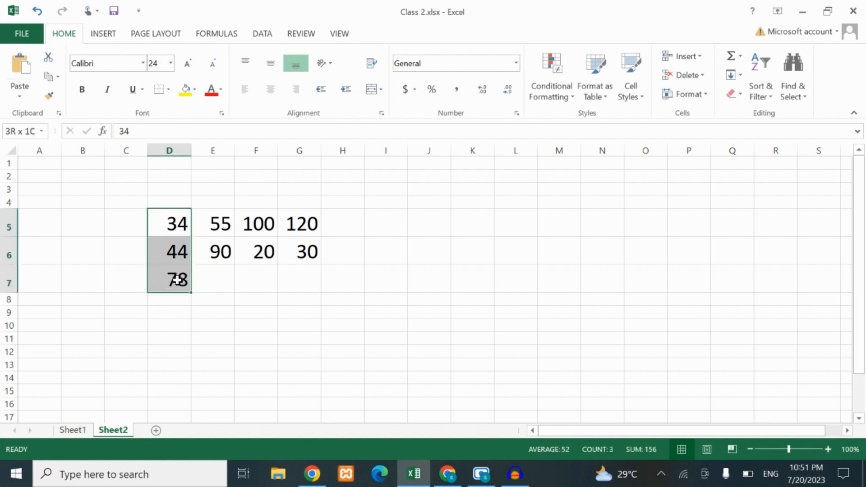
left_click(224, 286)
Insert an AutoSum in cell D8 with the formula =SUM(D5:D7)
left_click(173, 300)
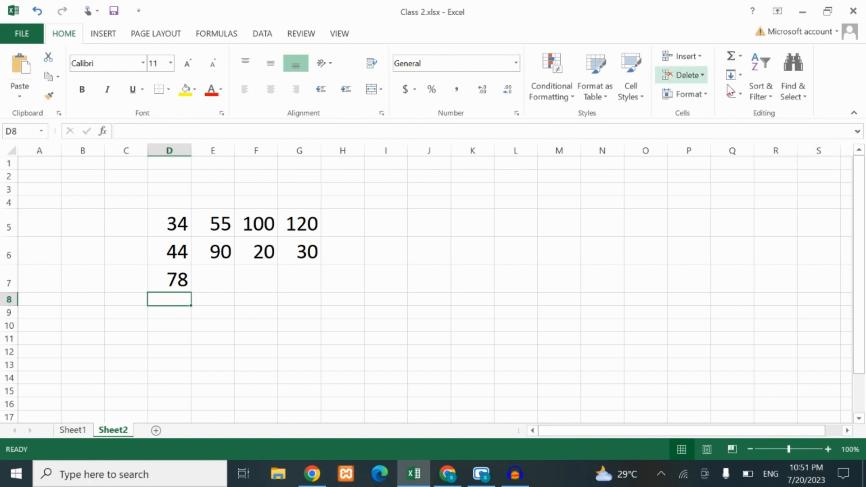
left_click(742, 58)
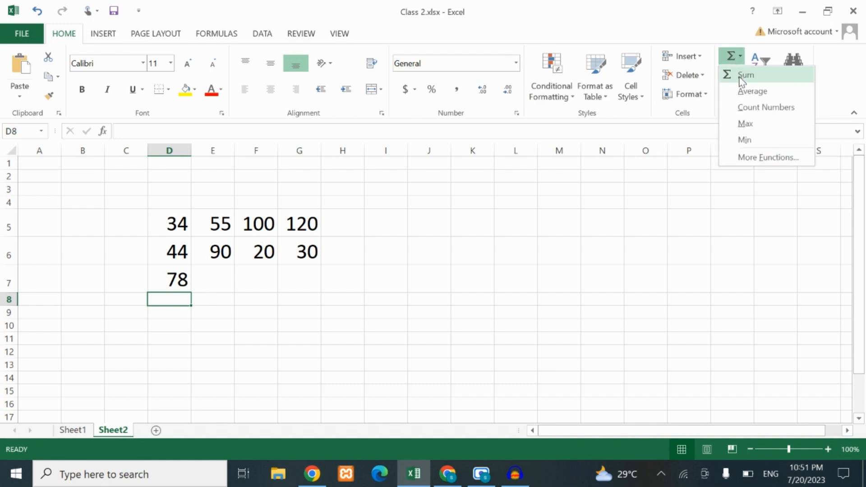
left_click(740, 78)
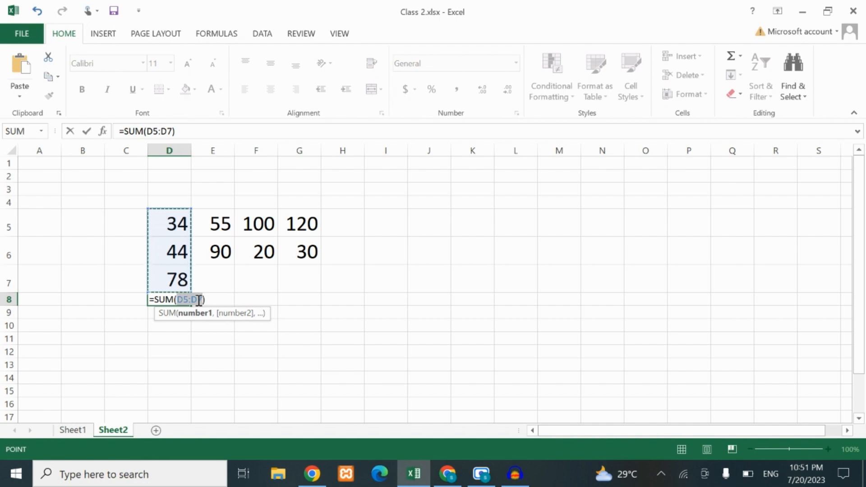
key("Return")
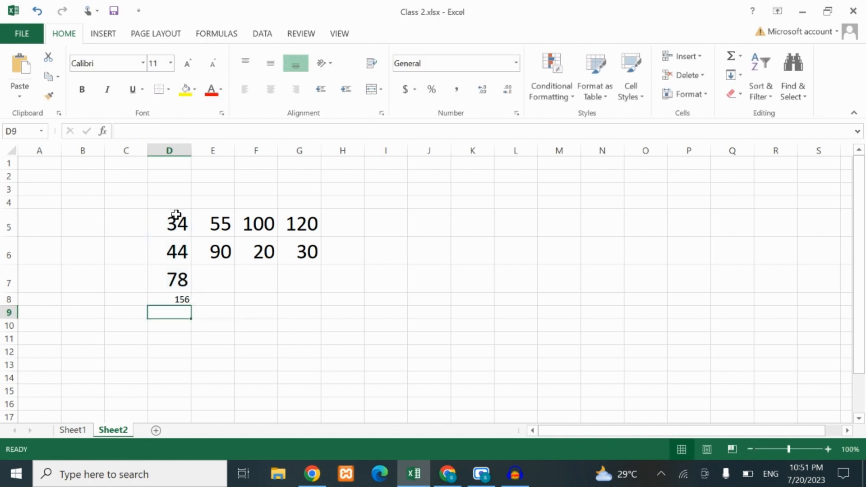
left_click_drag(177, 216, 181, 280)
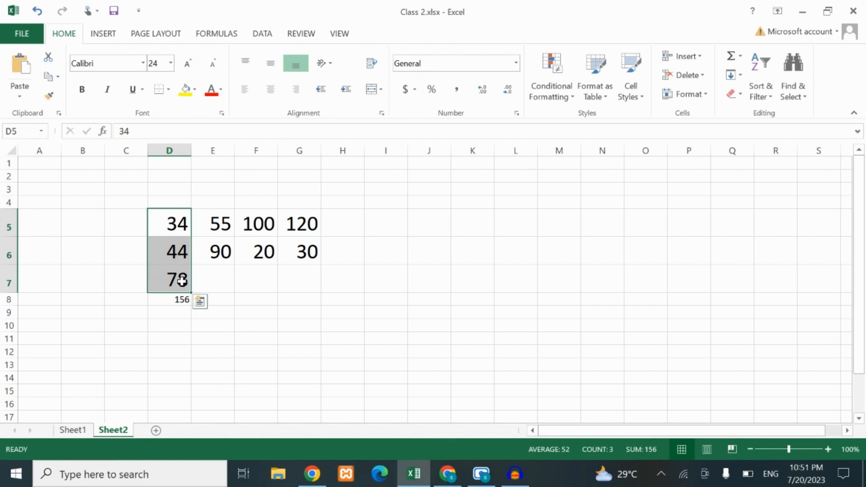
left_click(181, 300)
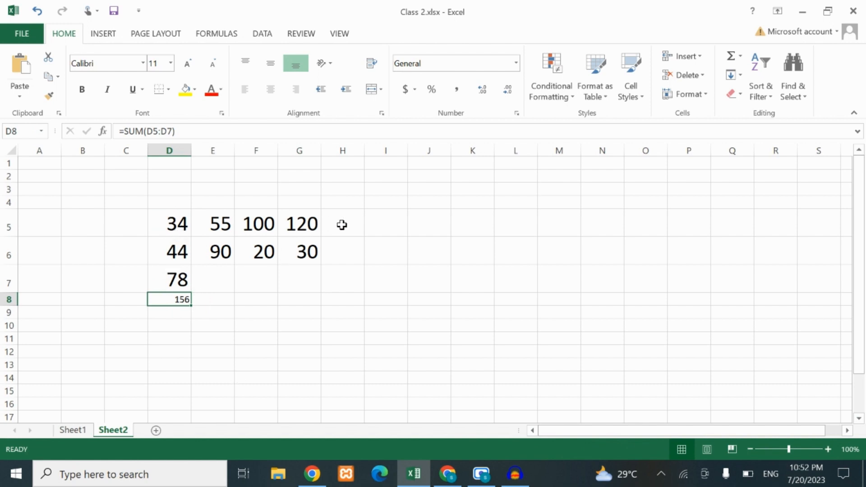
Total the row 5 numbers in cell H5 with the formula =sum(D5:G5)
left_click_drag(181, 224, 305, 223)
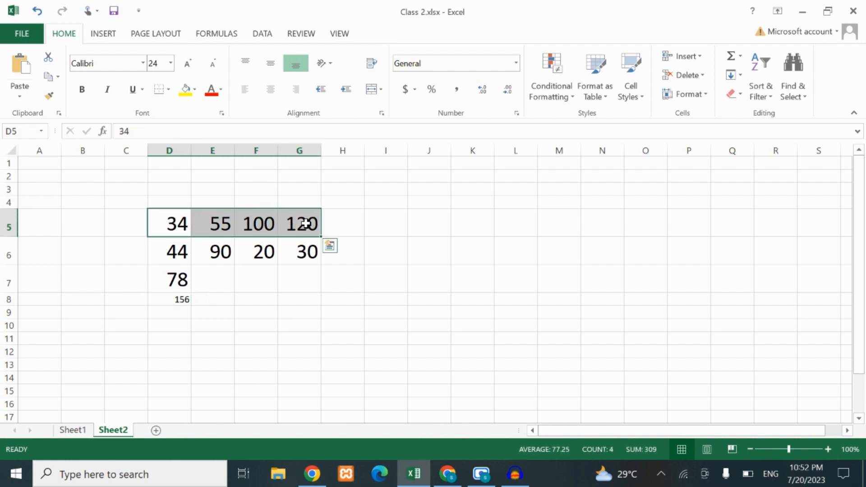
left_click(343, 227)
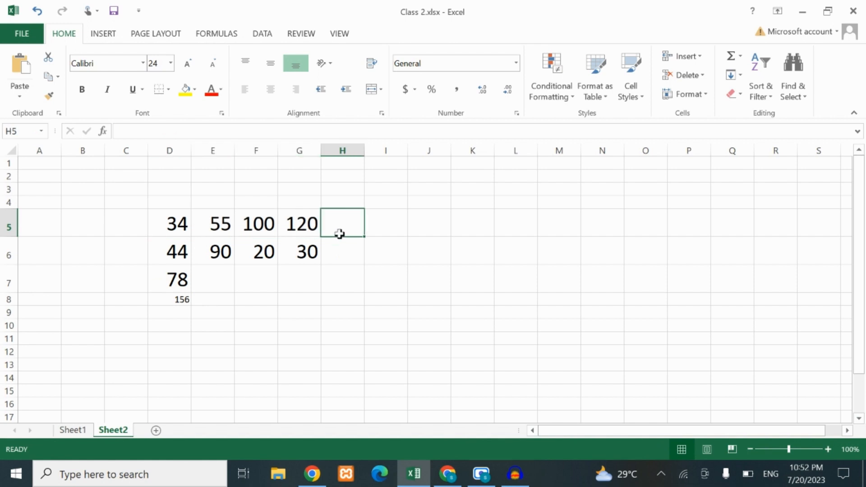
type("=")
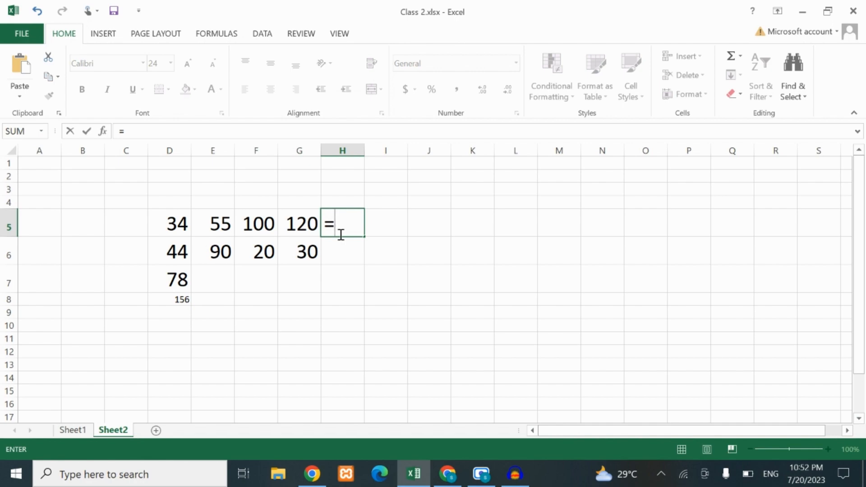
type("sum")
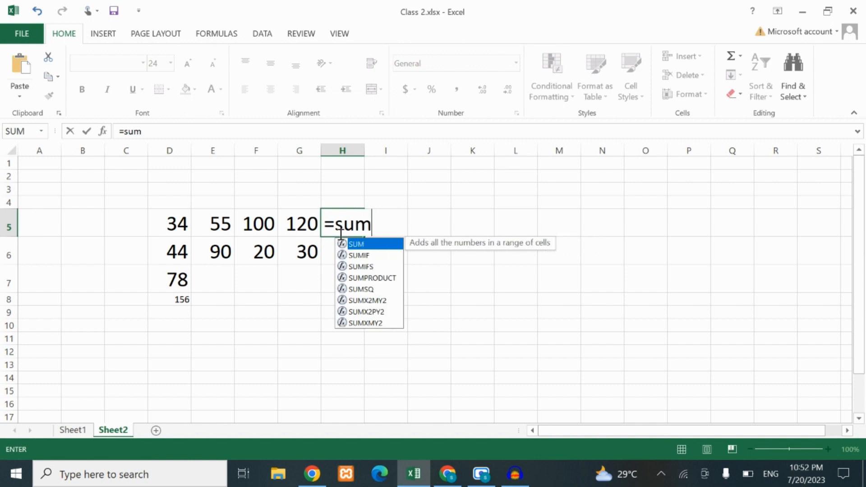
type("(")
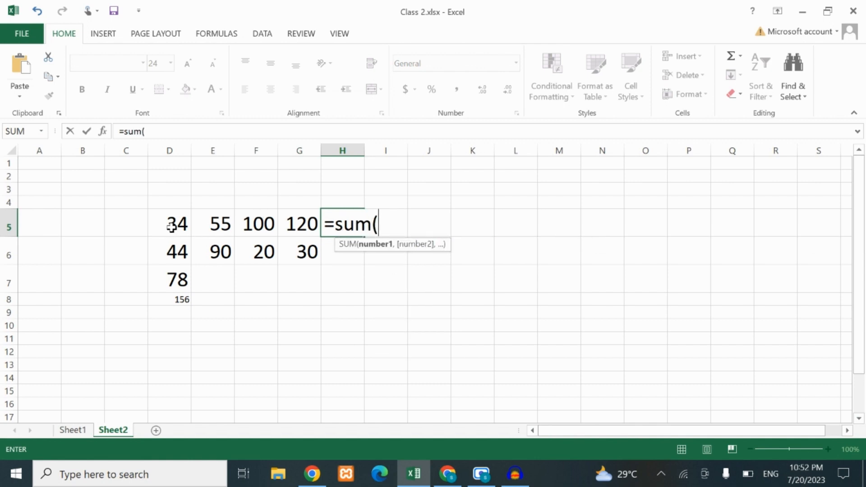
left_click(185, 227)
left_click_drag(186, 227, 290, 224)
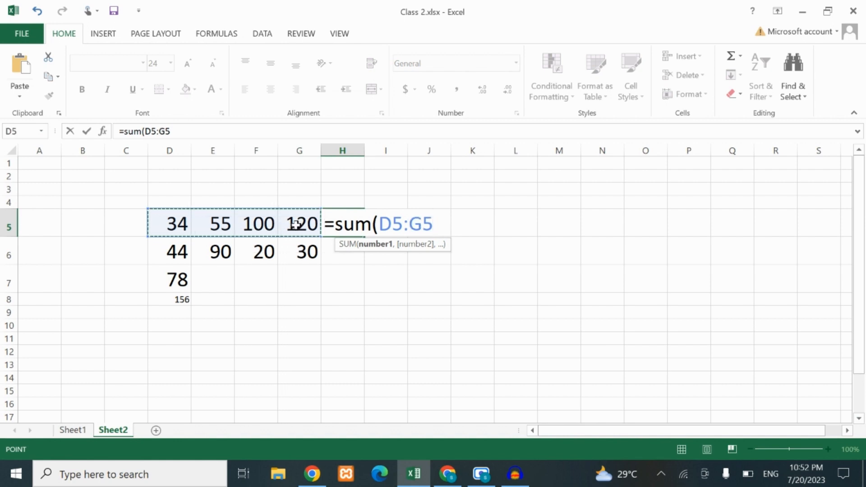
type(")")
key("Return")
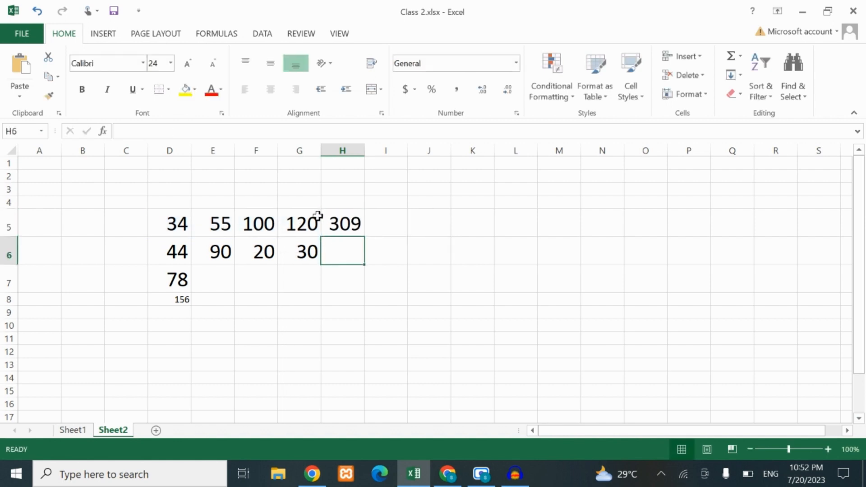
left_click_drag(160, 221, 326, 223)
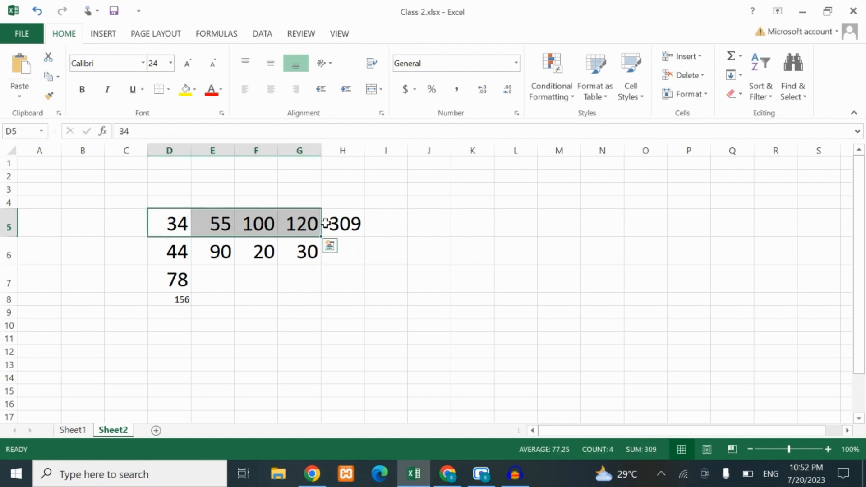
left_click(351, 223)
left_click_drag(168, 224, 325, 226)
left_click(396, 228)
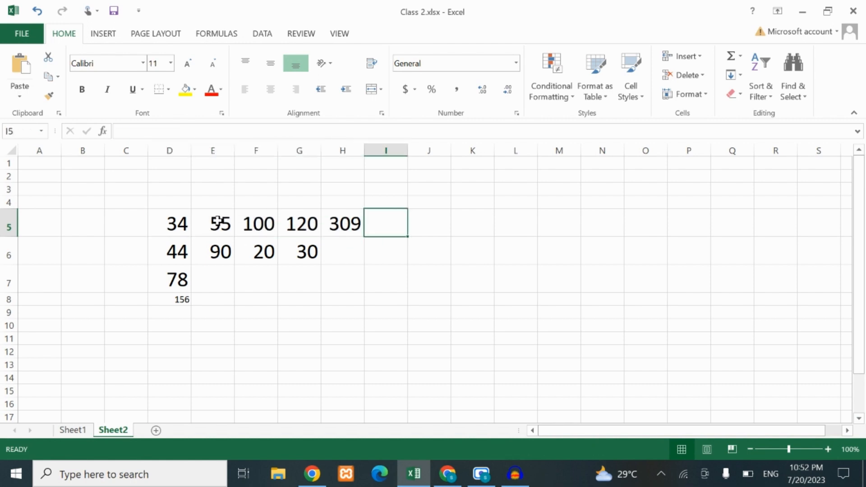
Subtract E6 from E5 by entering the formula =E5-E6 in cell E7
left_click_drag(218, 222, 219, 246)
left_click(218, 284)
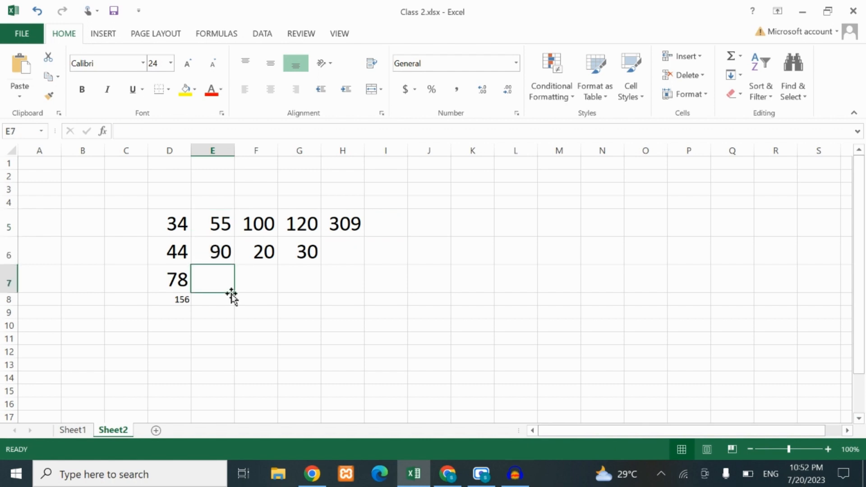
type("=")
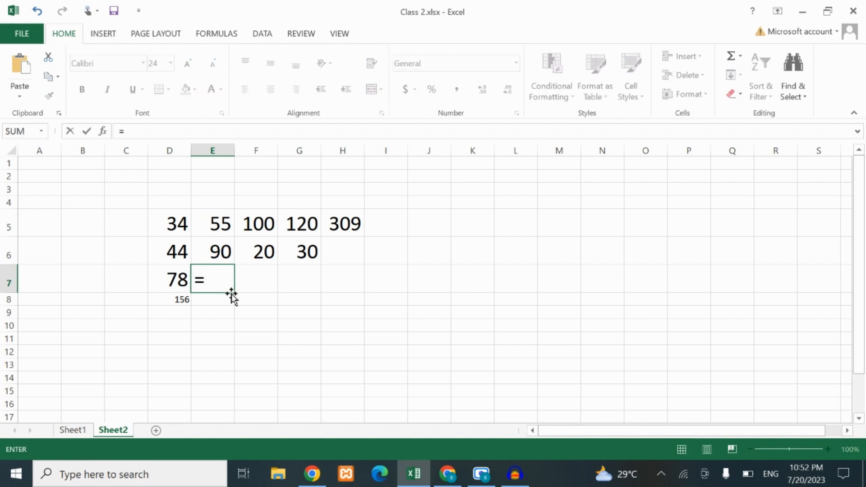
left_click(216, 224)
type("-")
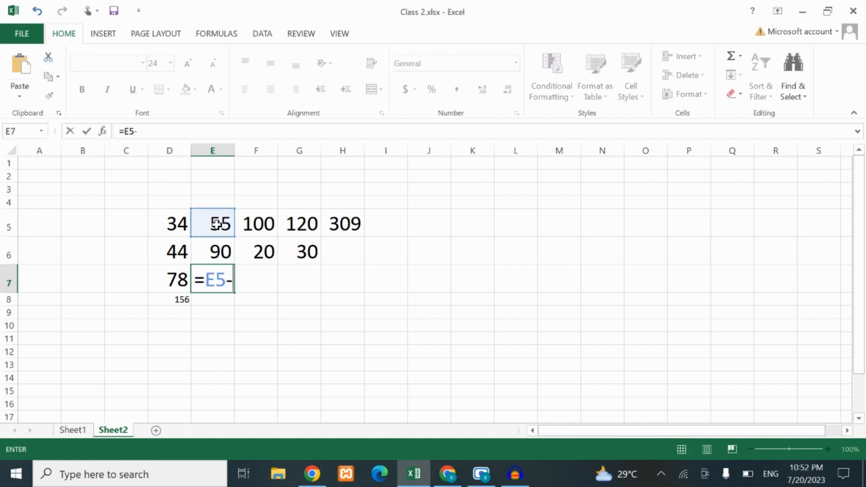
left_click(220, 255)
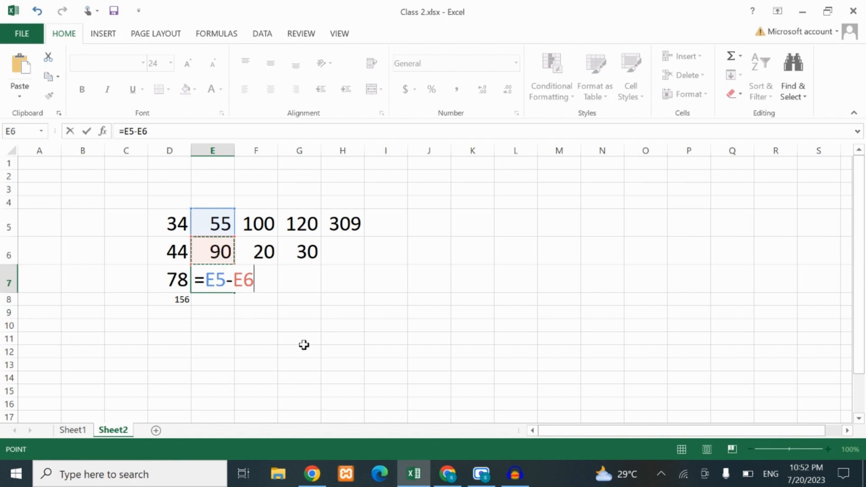
key("Return")
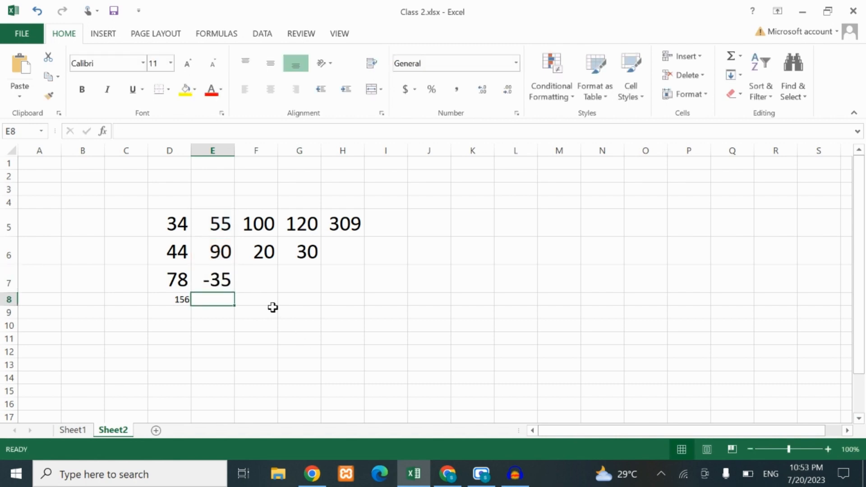
left_click(218, 280)
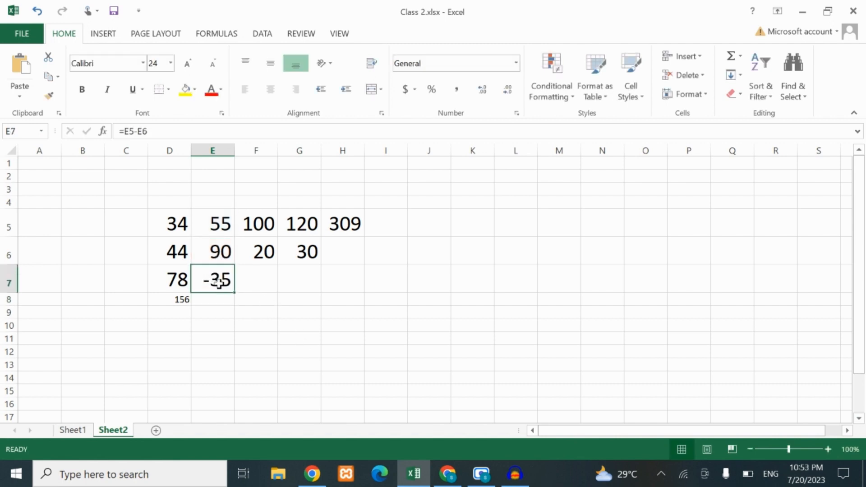
left_click(218, 223)
left_click(221, 253)
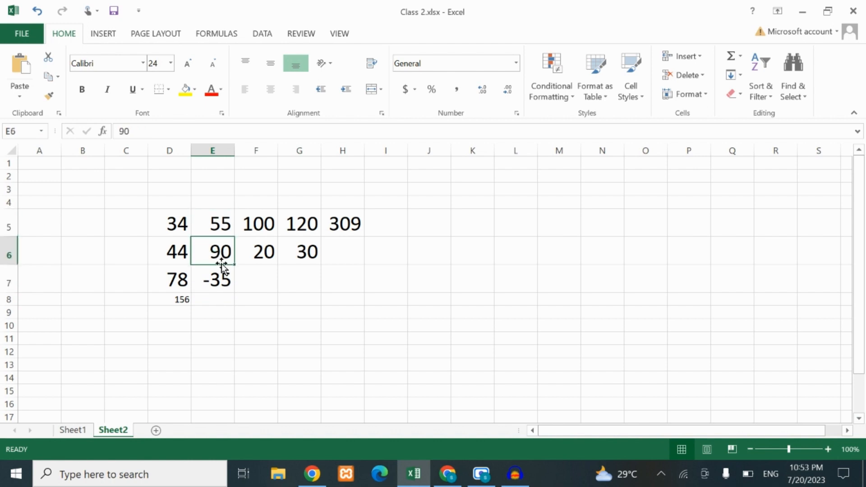
left_click(220, 279)
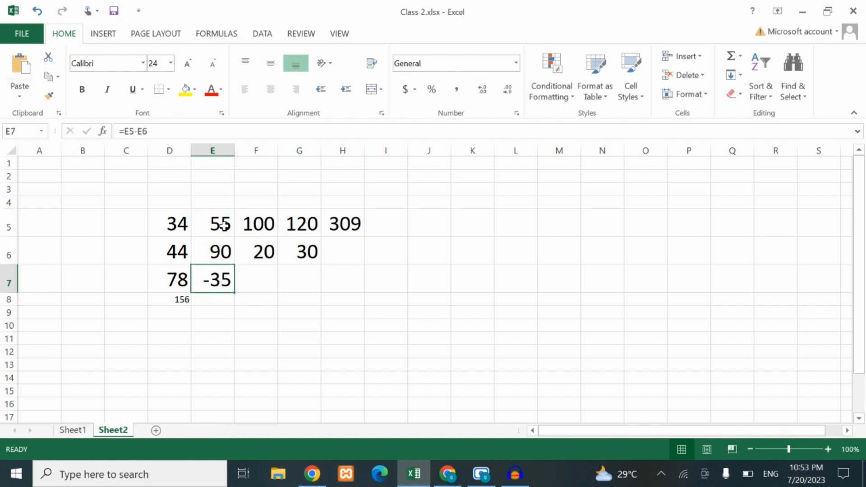
Multiply F5 by F6 by entering the formula =F5*F6 in cell F7
left_click_drag(225, 224, 219, 251)
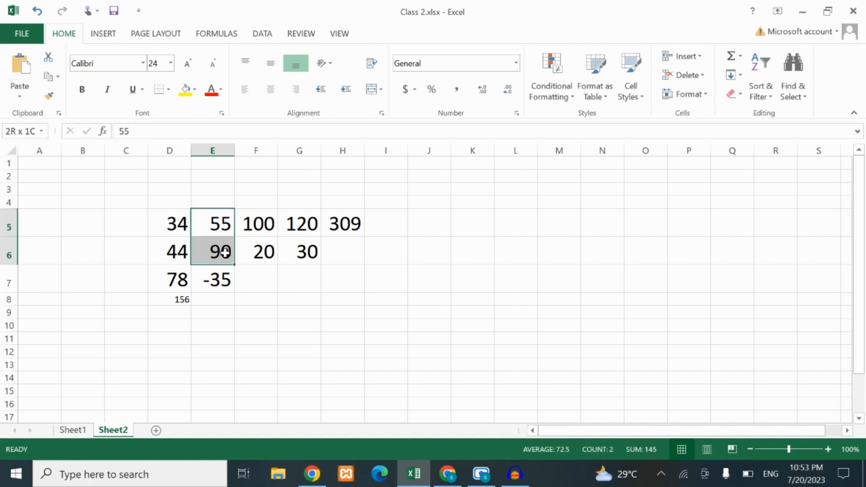
left_click(260, 278)
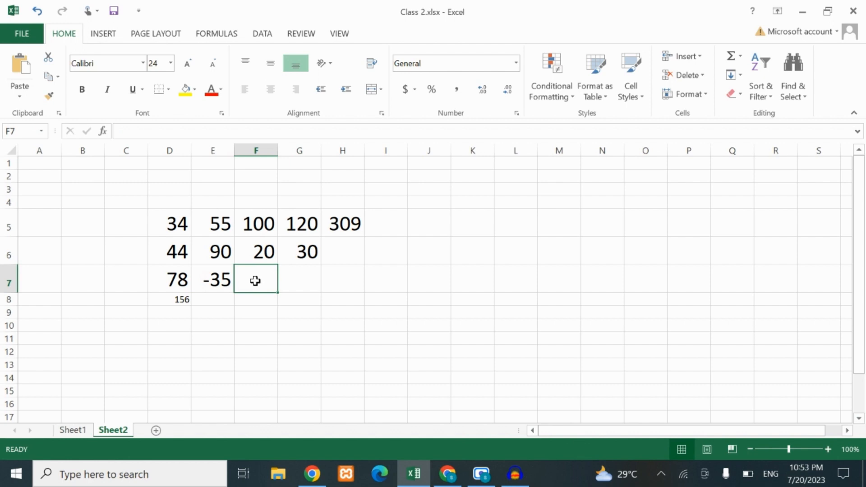
type("=")
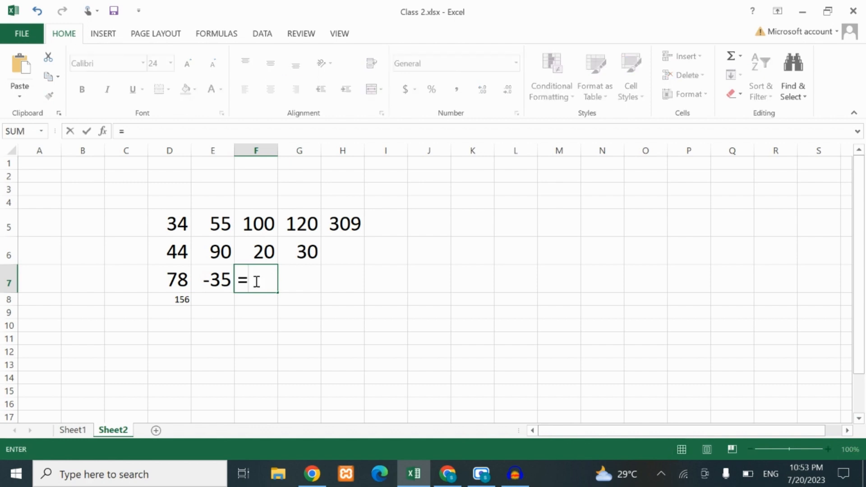
left_click(261, 224)
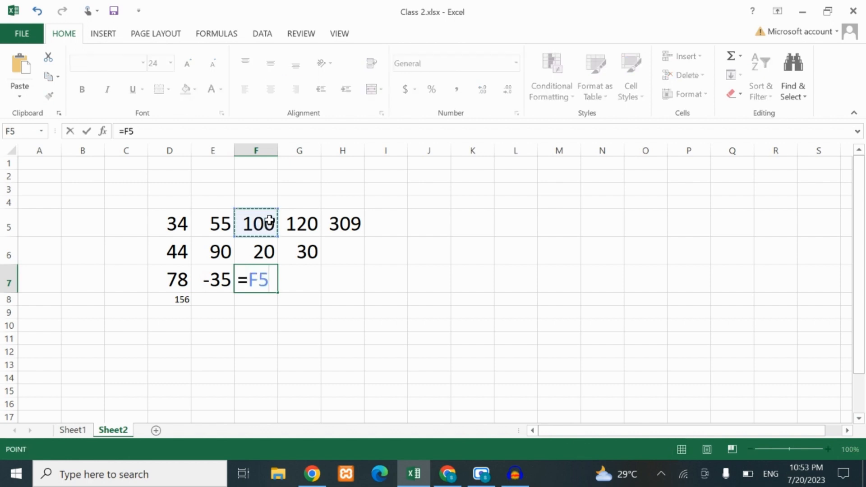
type("*")
left_click(265, 251)
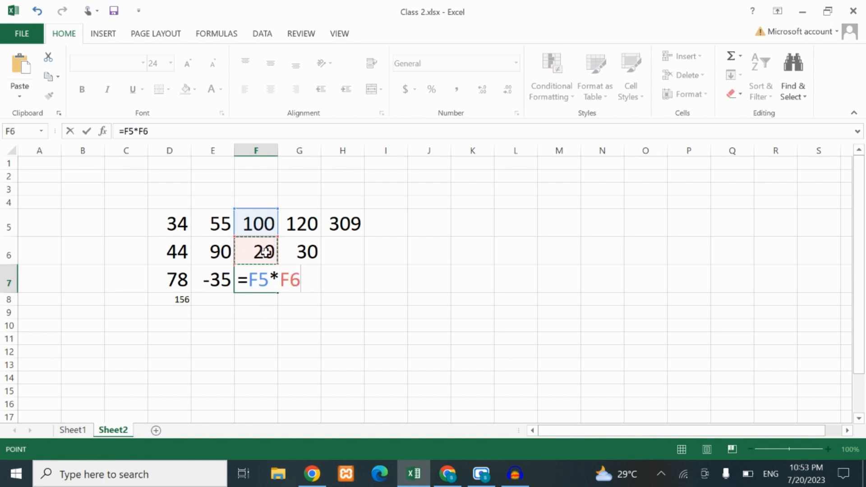
key("Return")
left_click(257, 283)
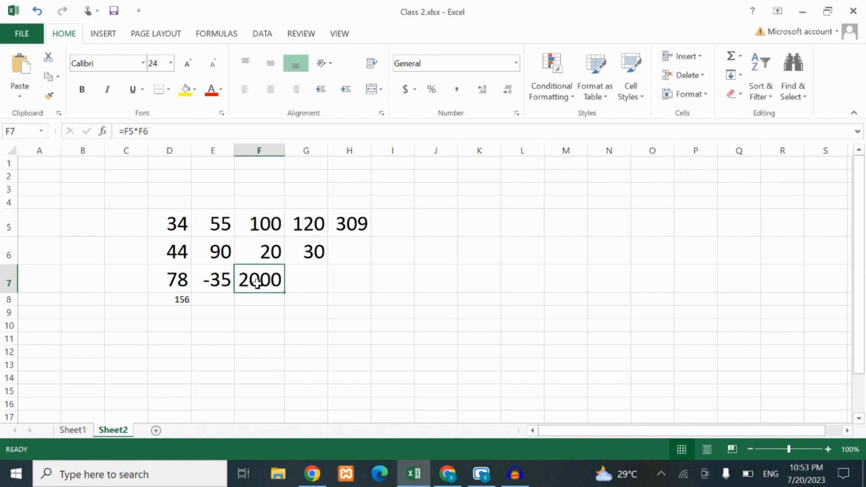
Divide G5 by G6 by entering the formula =G5/G6 in cell G7
left_click(315, 281)
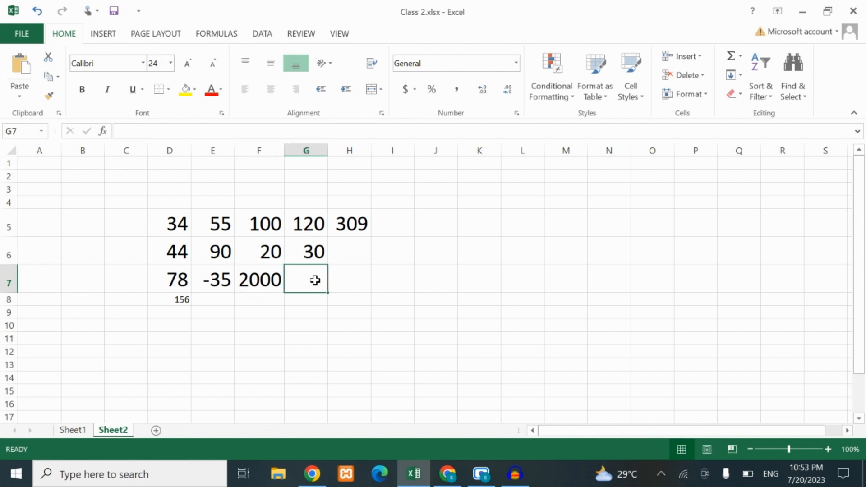
type("=")
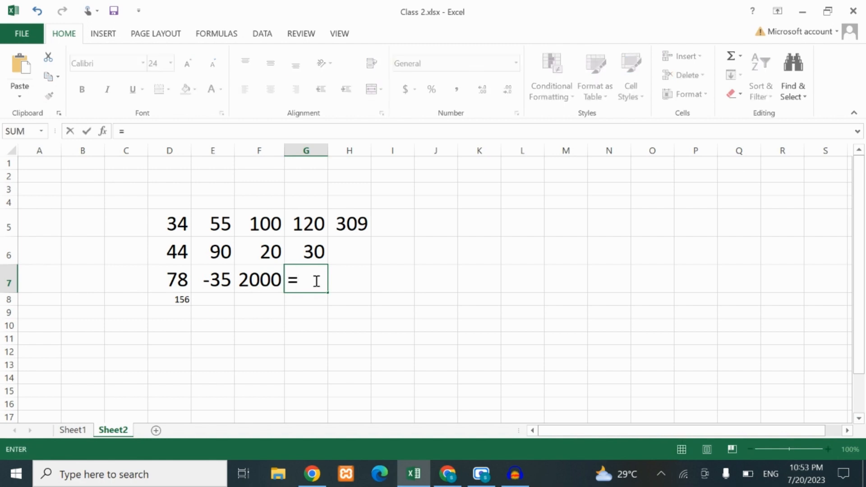
left_click(306, 222)
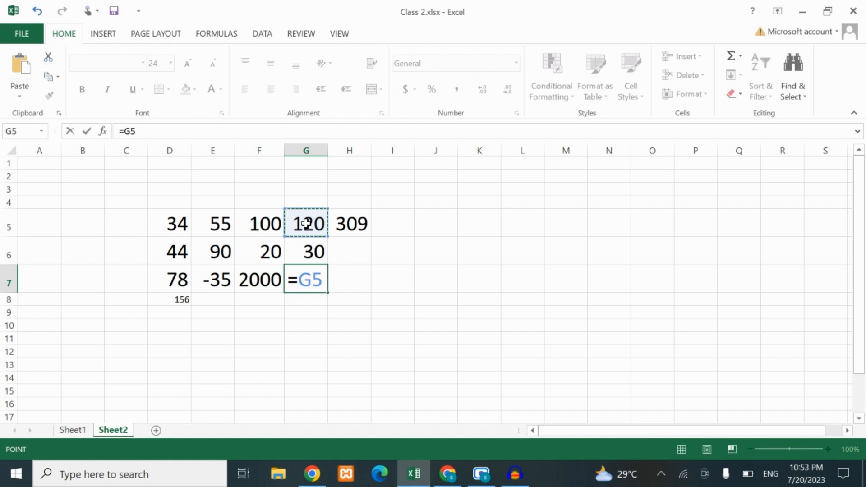
type("/")
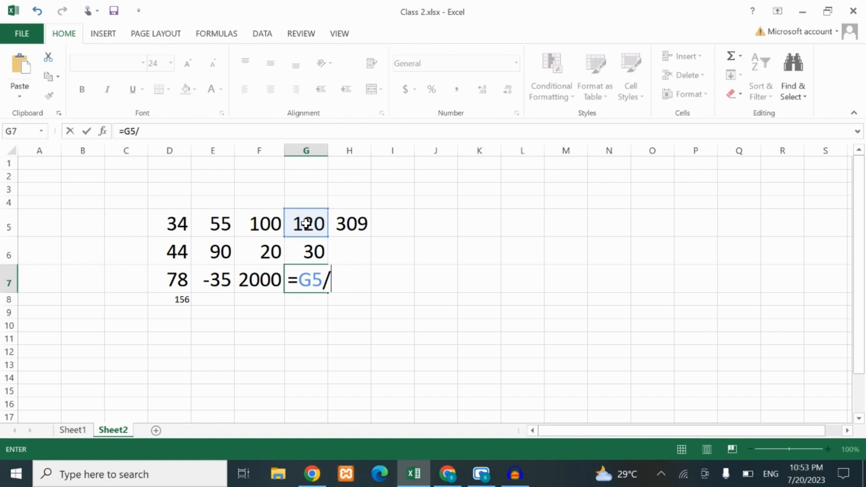
left_click(306, 256)
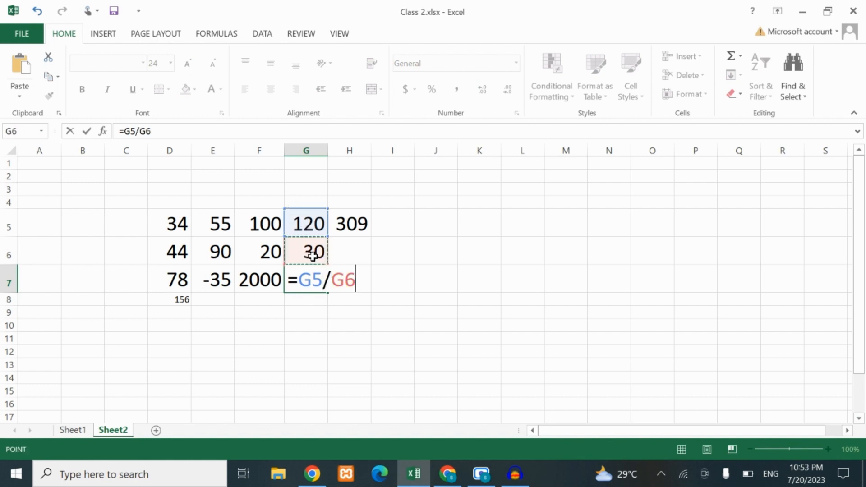
key("Return")
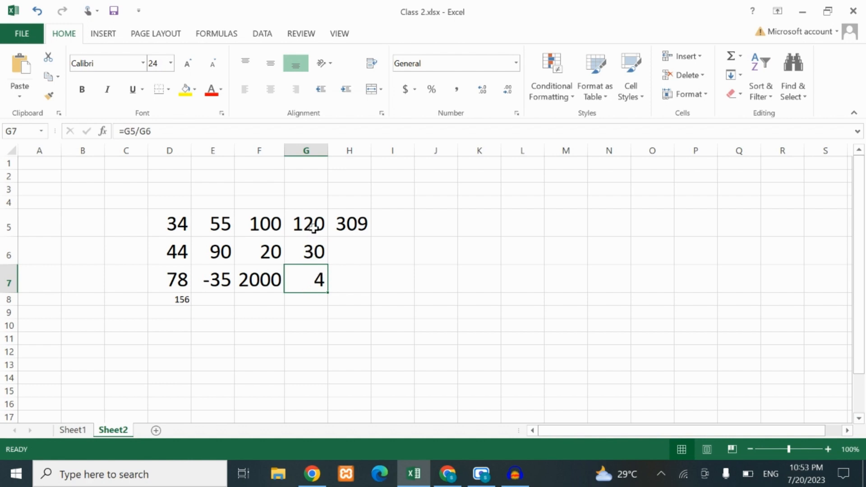
Change the number in cell G5 to 200
left_click(314, 227)
left_click(311, 252)
left_click(308, 275)
left_click(309, 224)
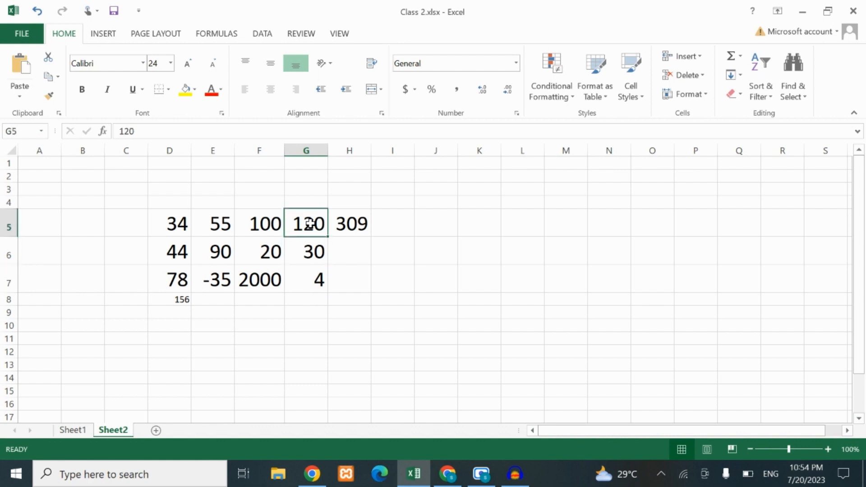
type("200")
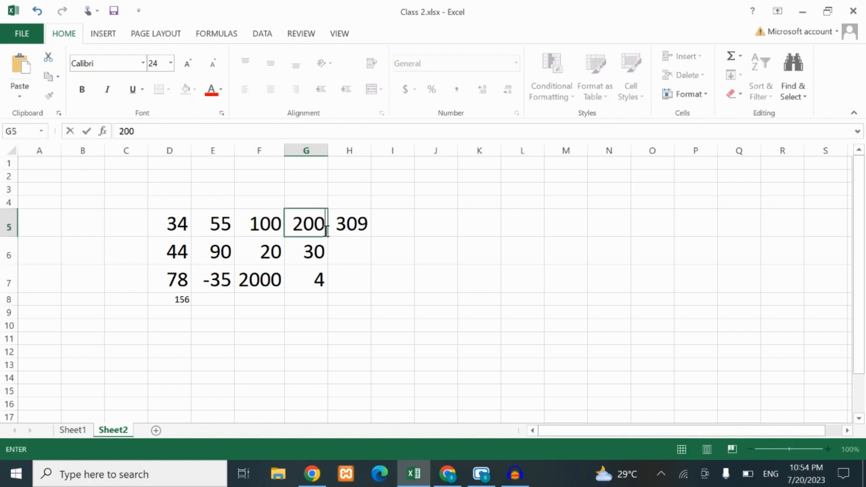
left_click(345, 260)
Examine the division formula in G7, its inputs in G5 and G6, and the row total in H5
left_click(314, 283)
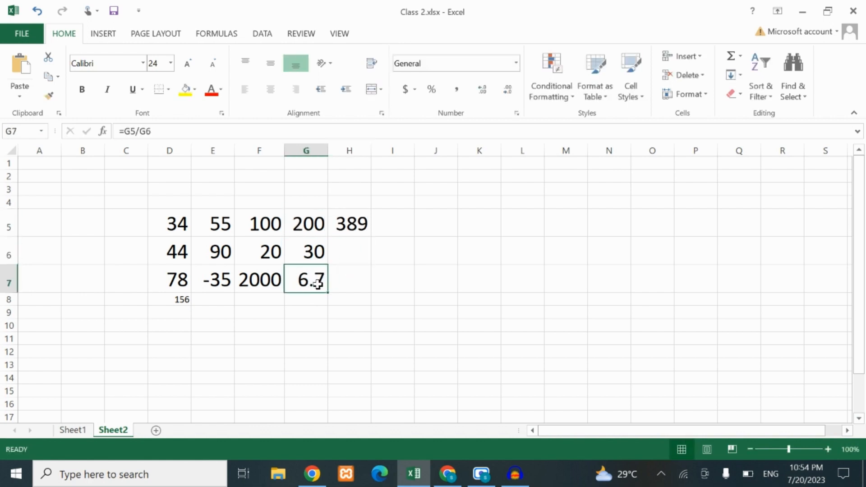
left_click(348, 228)
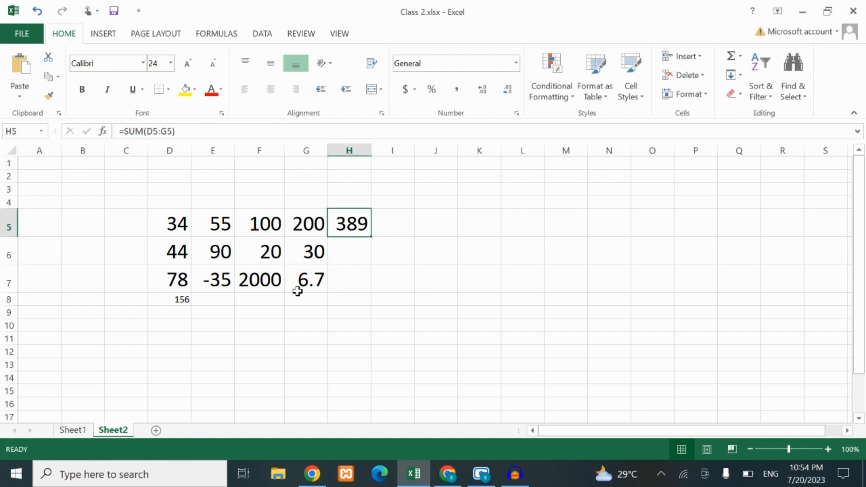
left_click(307, 284)
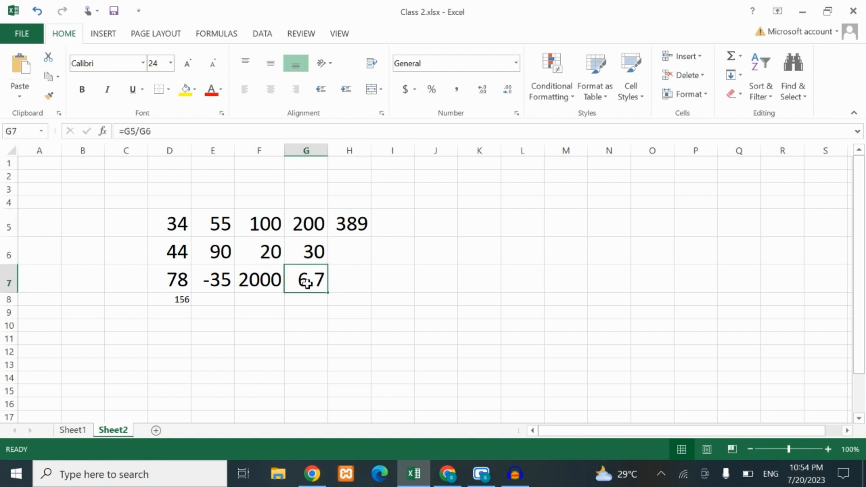
left_click(308, 227)
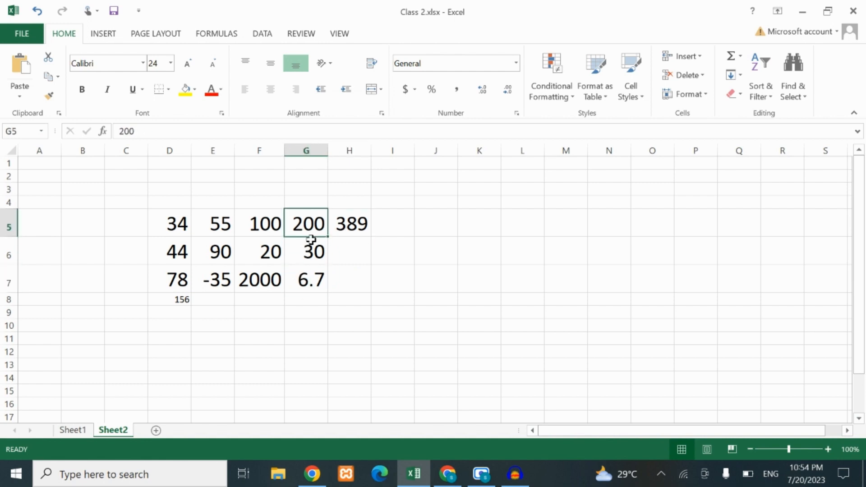
left_click(310, 253)
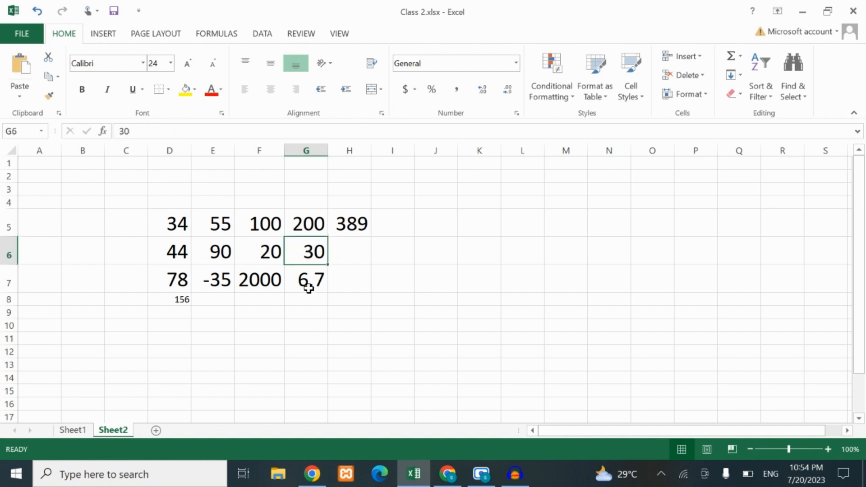
left_click(306, 285)
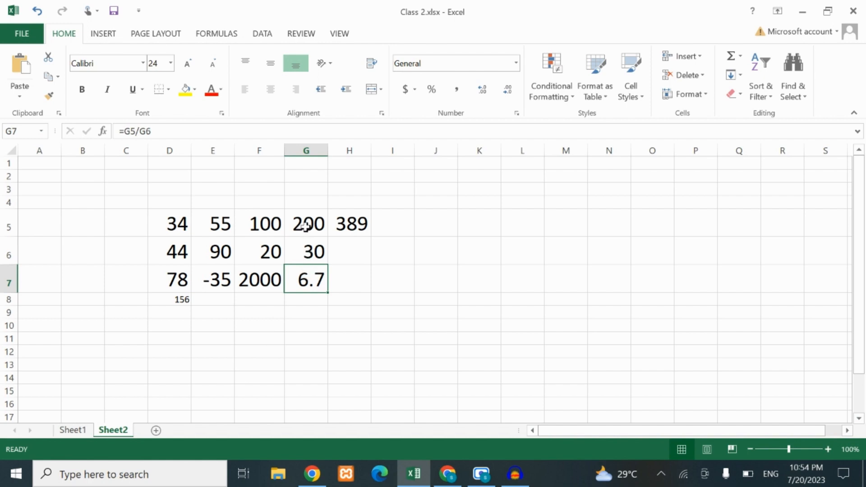
left_click_drag(305, 228, 308, 251)
left_click(305, 278)
left_click(308, 224)
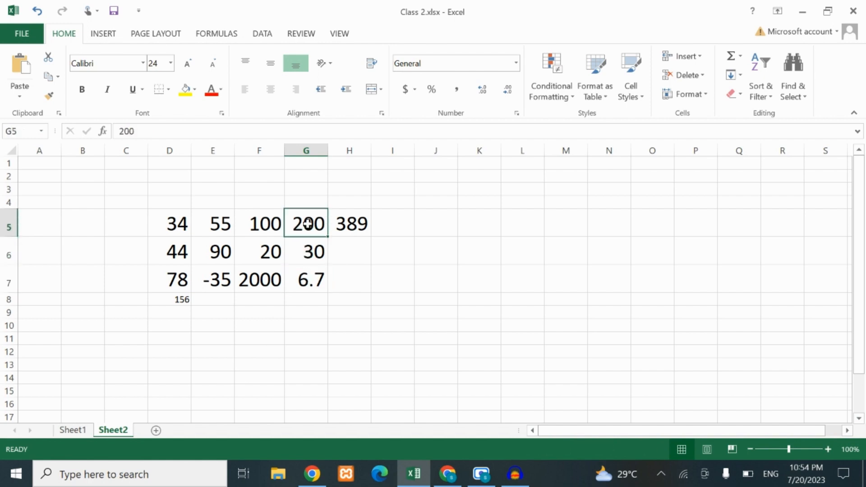
left_click(310, 252)
left_click(317, 278)
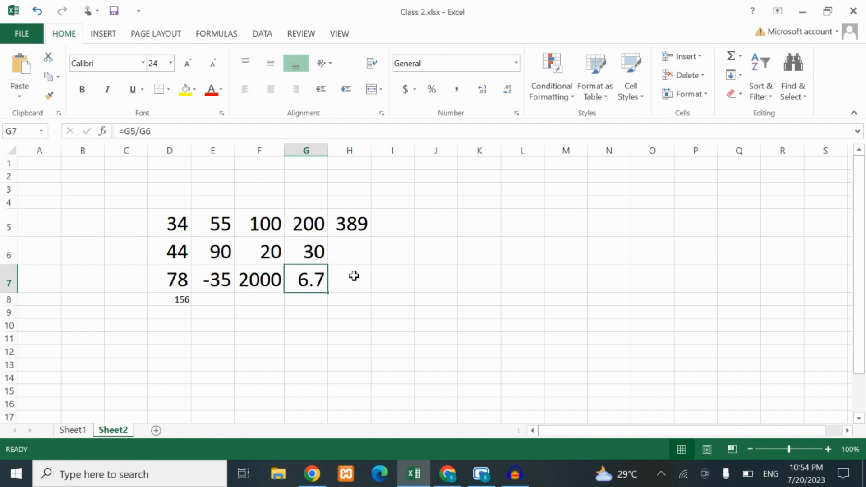
Enter 40 in cell H6 and 90 in cell H7
left_click(344, 248)
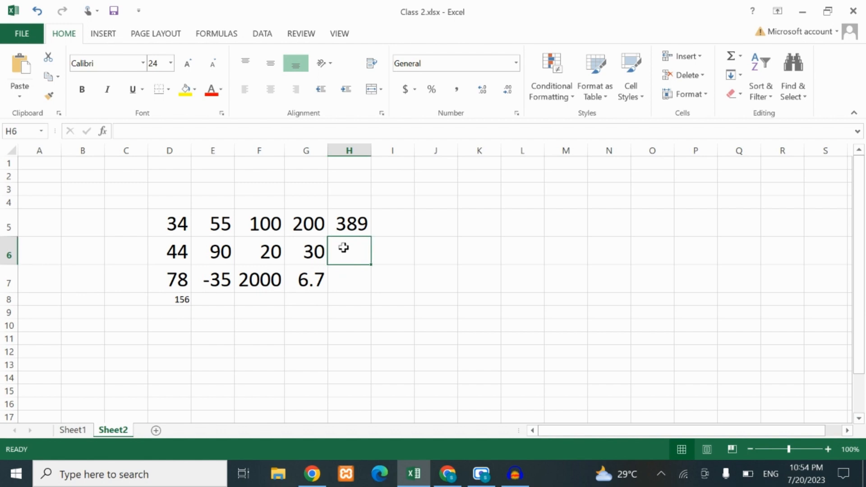
type("40")
left_click(345, 275)
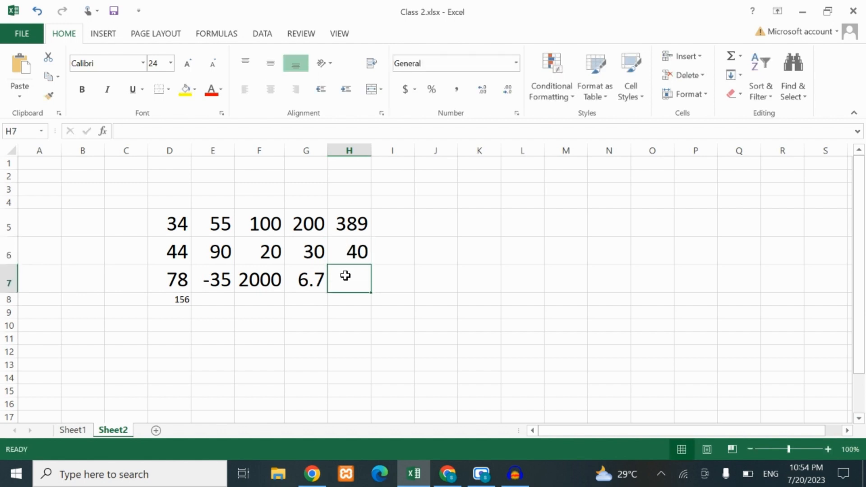
type("90")
left_click(397, 298)
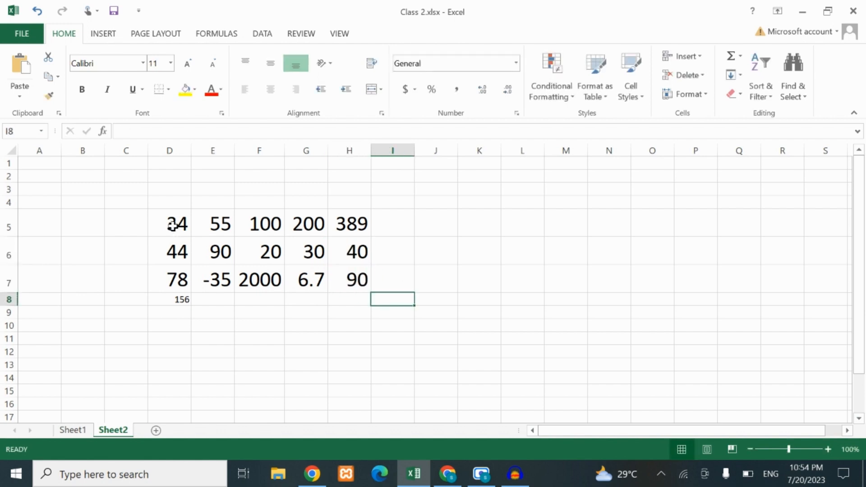
Total the whole block of numbers in cell J6 with the formula =sum(D5:H7)
left_click_drag(169, 225, 350, 275)
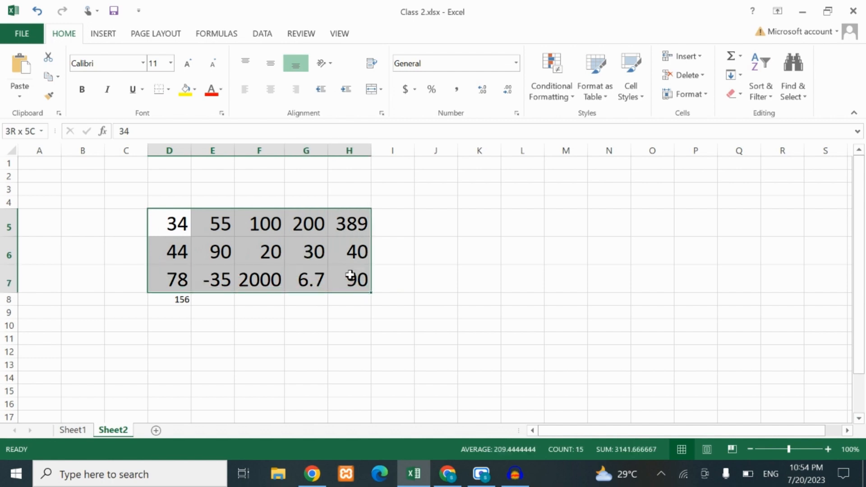
left_click_drag(161, 222, 361, 278)
left_click(440, 255)
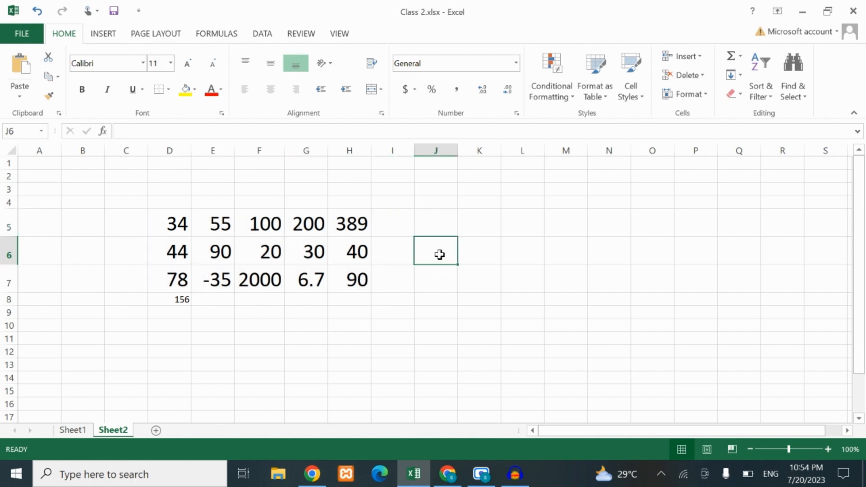
type("=")
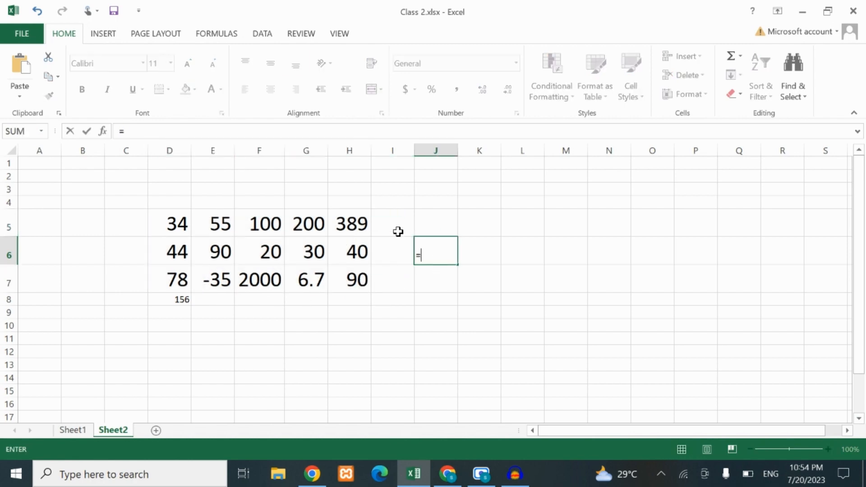
type("sum")
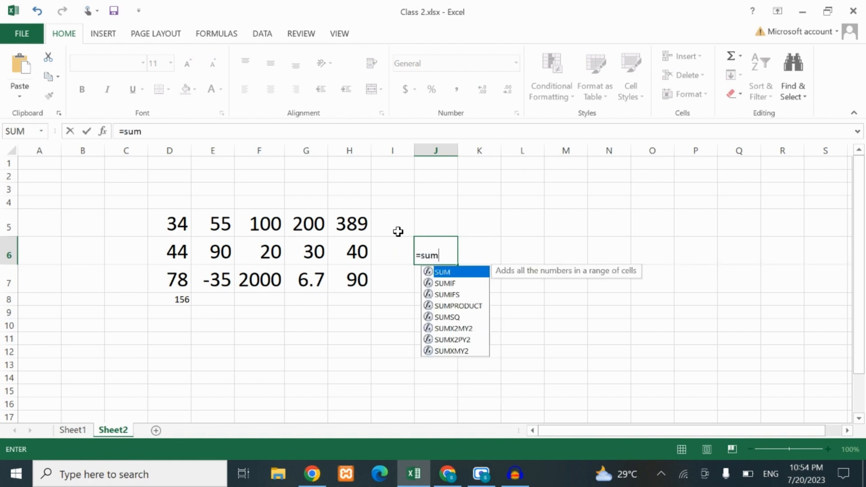
type("(")
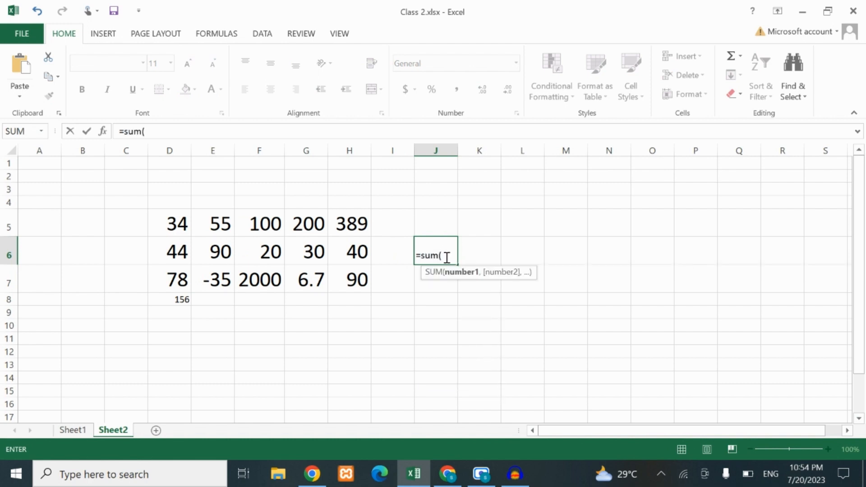
left_click_drag(177, 221, 341, 276)
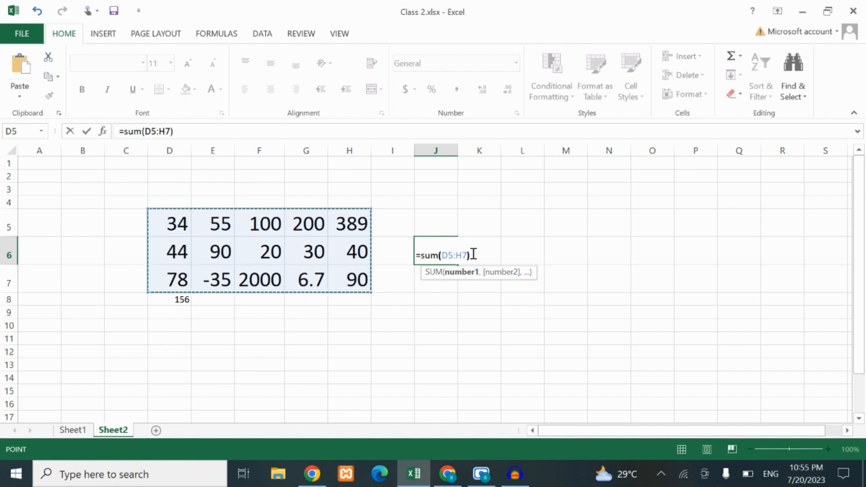
key("Return")
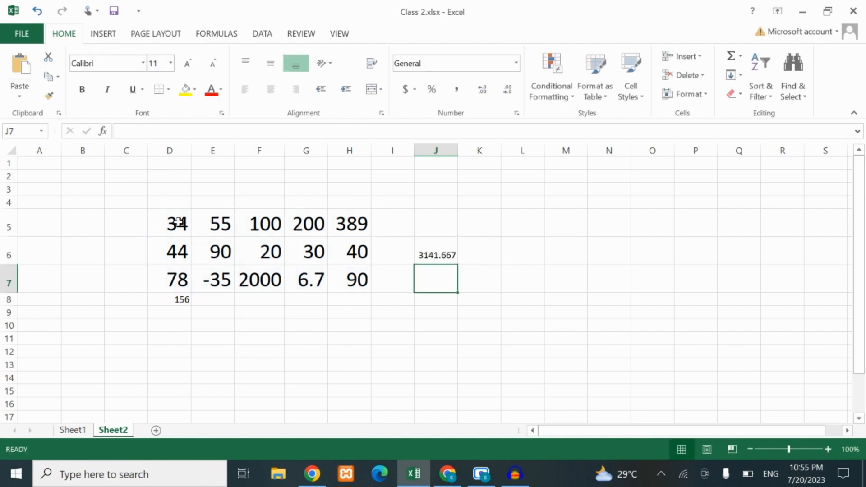
Examine the SUM formulas in J6 and D8 against the first and last cells of the block D5:H7
left_click_drag(176, 222, 355, 281)
left_click(446, 257)
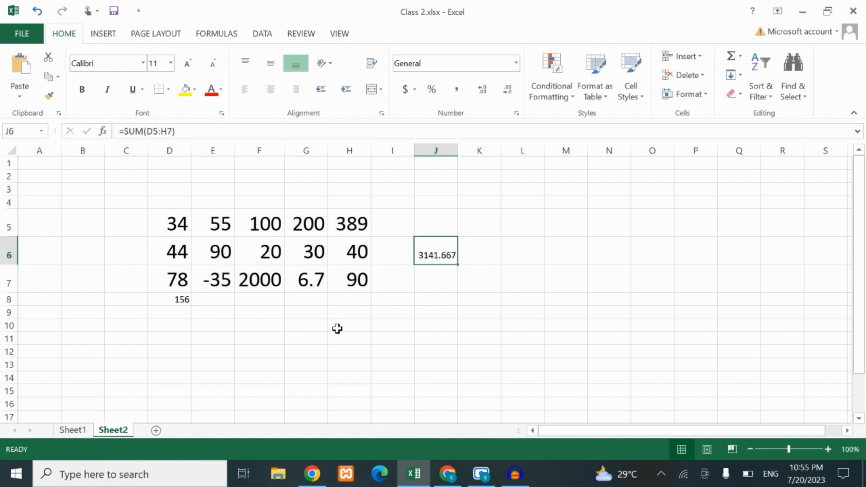
left_click(172, 225)
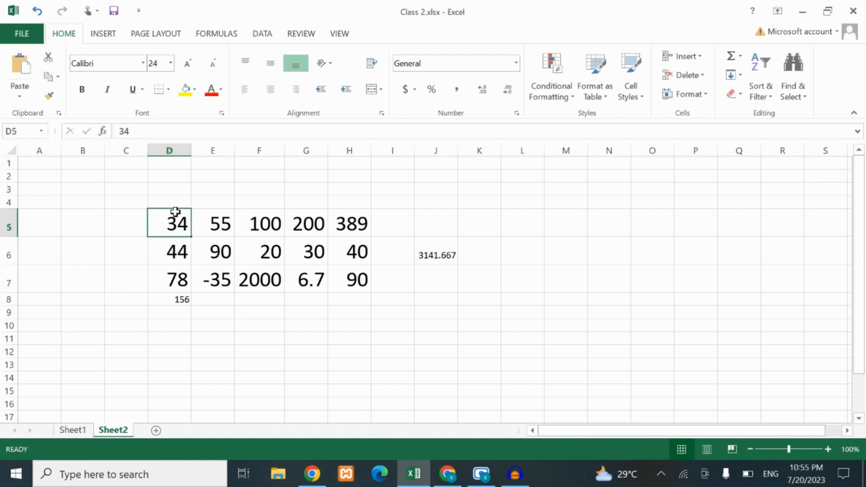
left_click(356, 283)
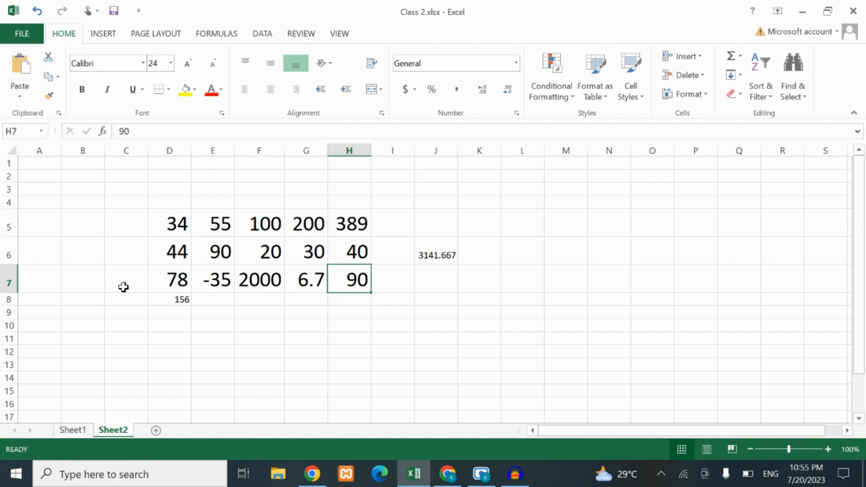
left_click(176, 227)
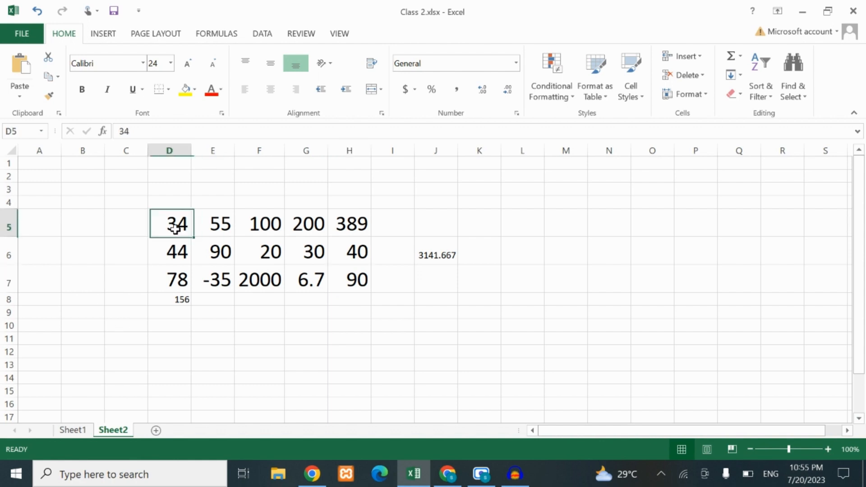
left_click(9, 226)
left_click(173, 226)
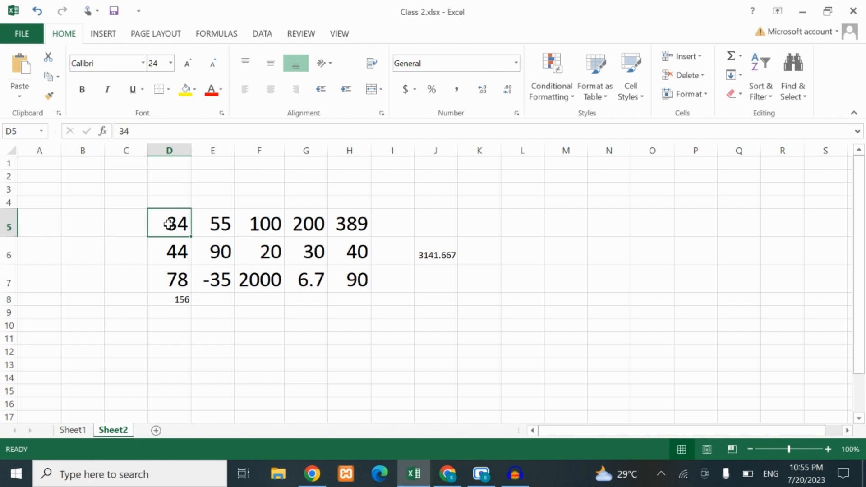
left_click(357, 254)
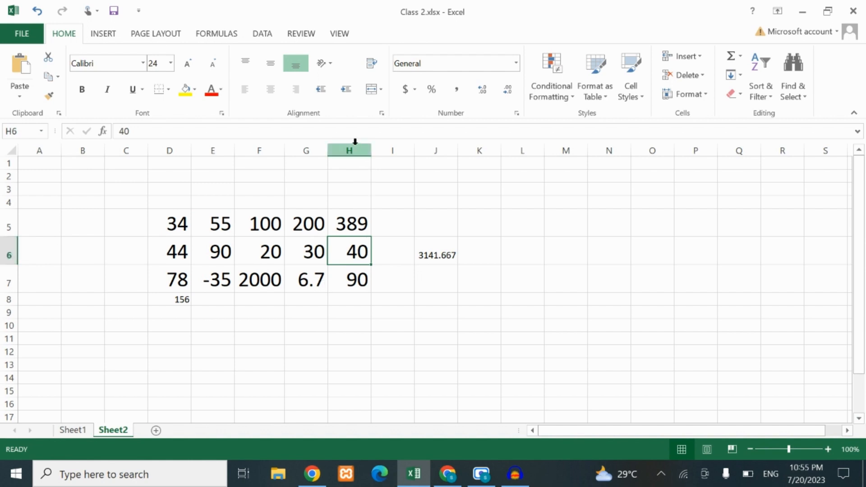
left_click(180, 299)
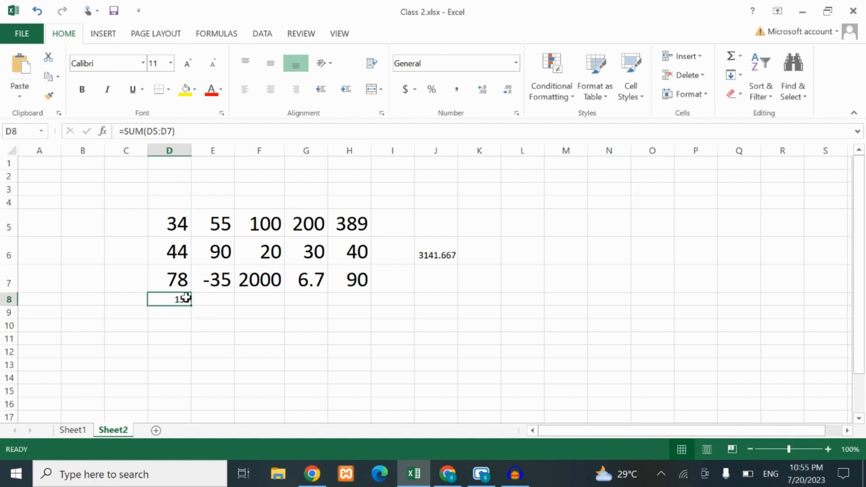
left_click(446, 254)
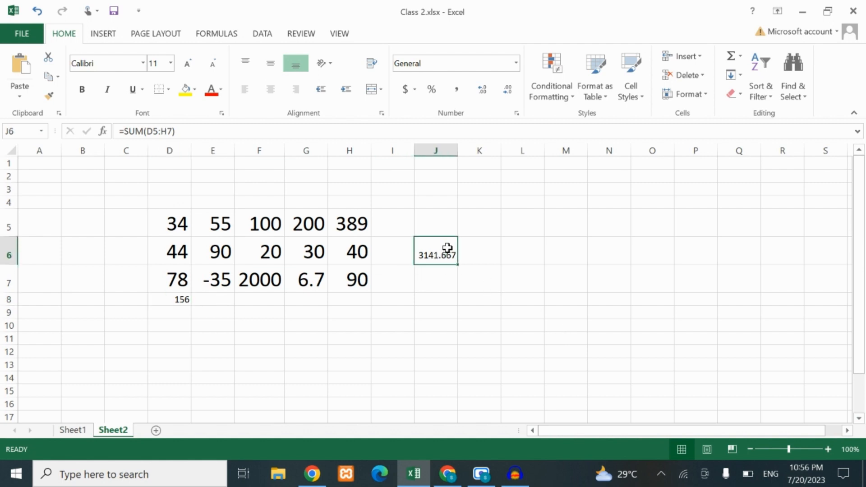